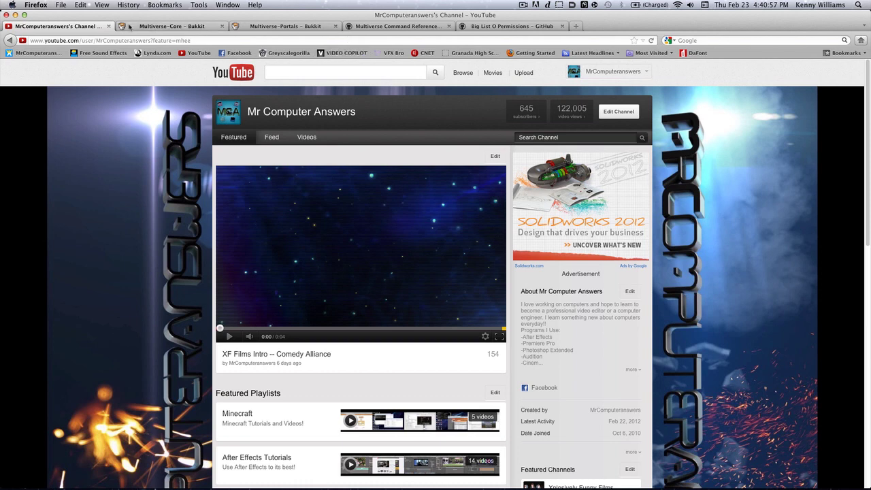
Review the Multiverse-Core and Multiverse-Portals plugin pages, the Multiverse Command Reference and the Big List O Permissions.
click(163, 28)
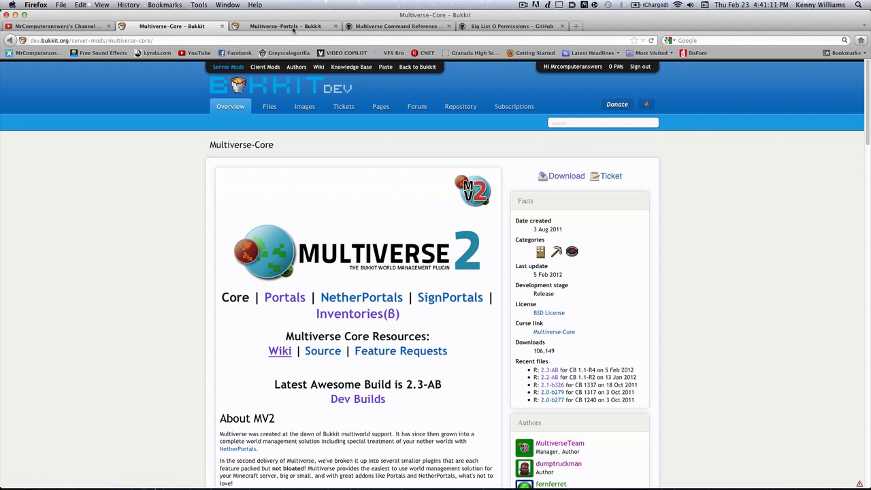
key(ctrl+Tab)
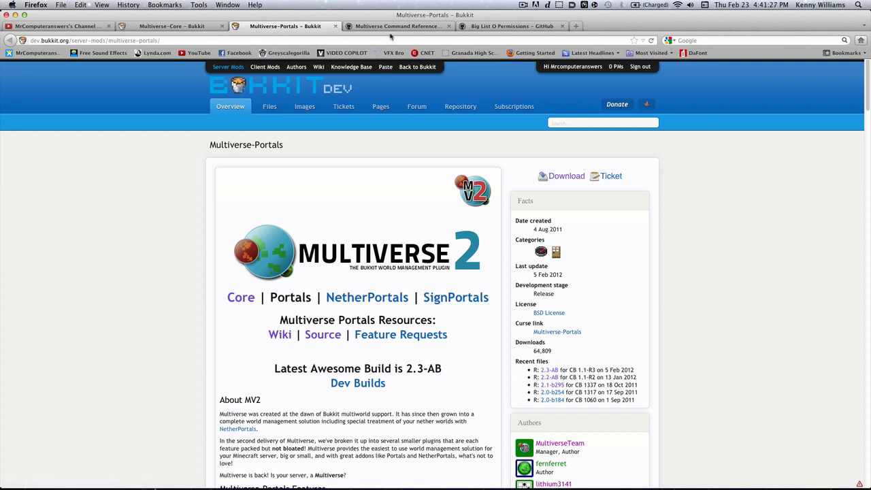
click(459, 27)
scroll(415, 165, down, 10)
scroll(418, 165, up, 15)
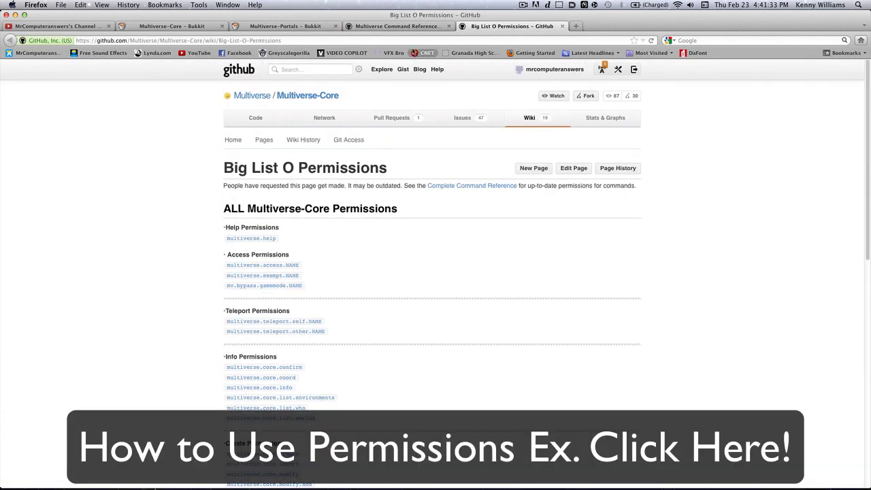
click(406, 26)
scroll(412, 179, down, 10)
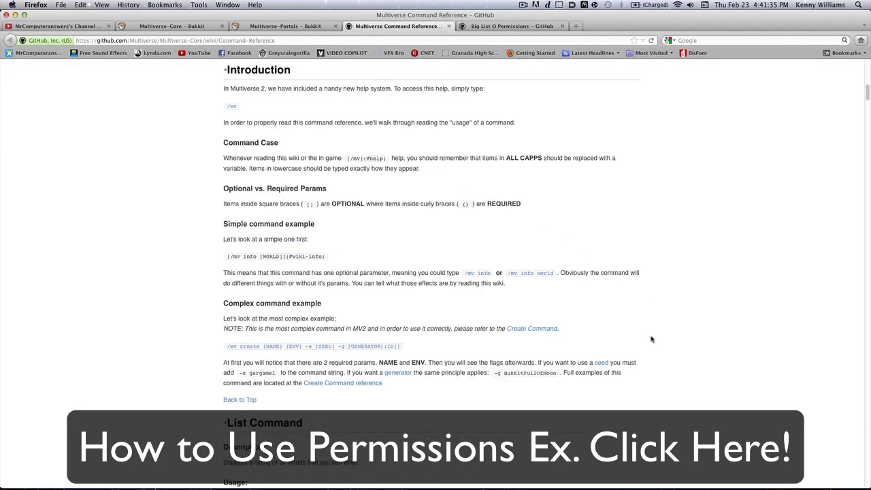
scroll(163, 215, down, 20)
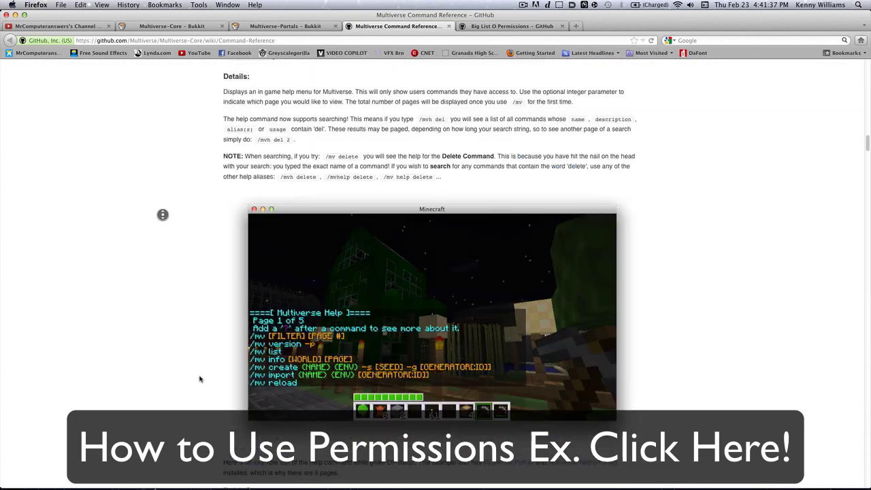
scroll(169, 225, up, 20)
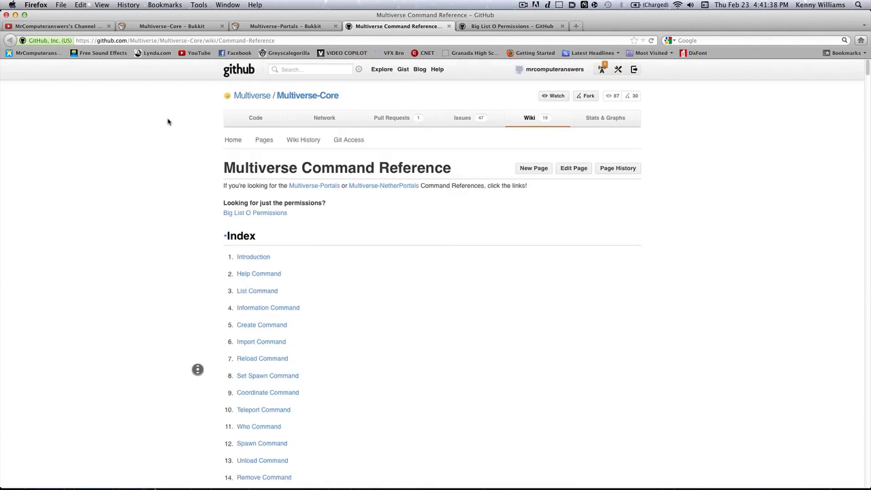
click(489, 27)
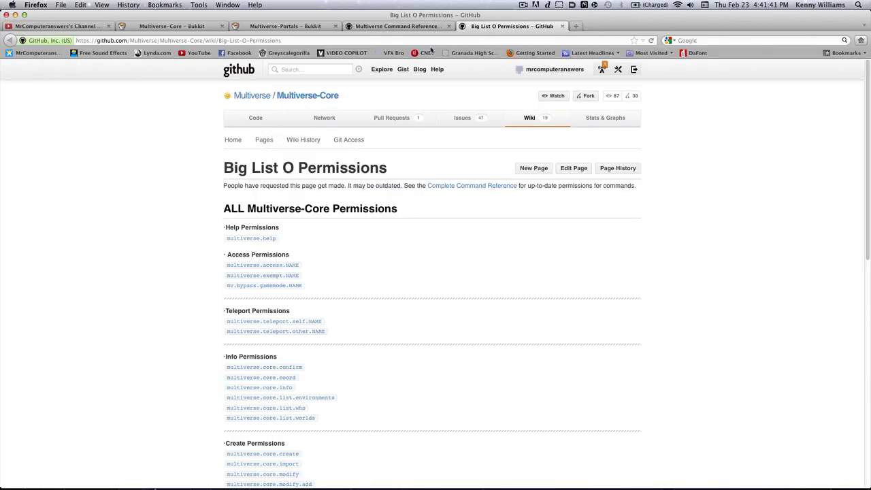
Put the browser away and move Multiverse-Core.jar and Multiverse-Portals.jar from Downloads into the Tutorial Server's plugins folder.
click(15, 15)
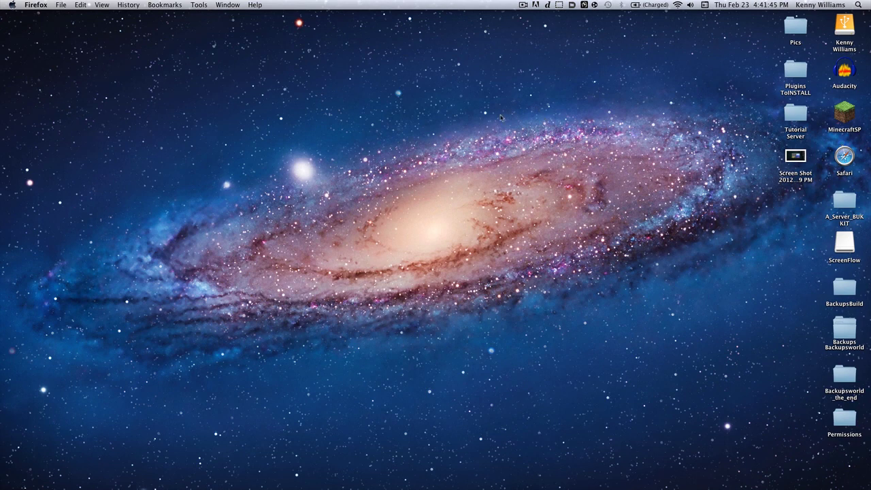
key(super+Tab)
drag(336, 82, 657, 79)
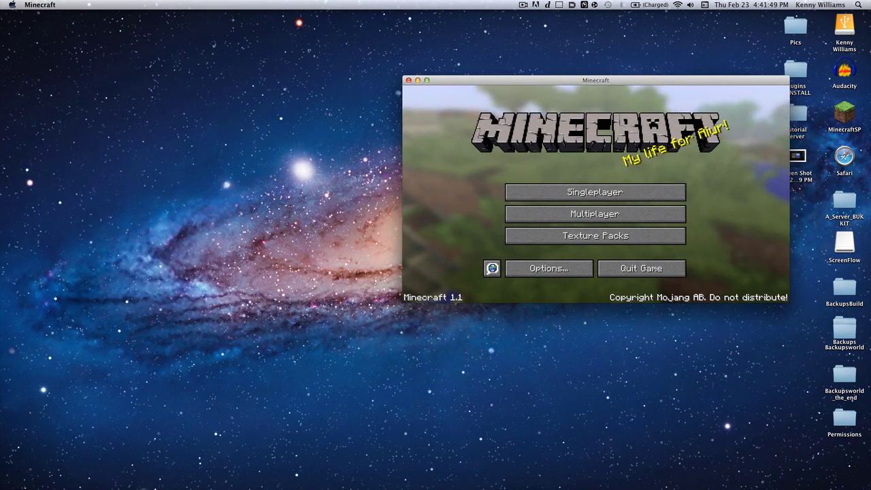
drag(0, 117, 389, 130)
drag(0, 231, 67, 190)
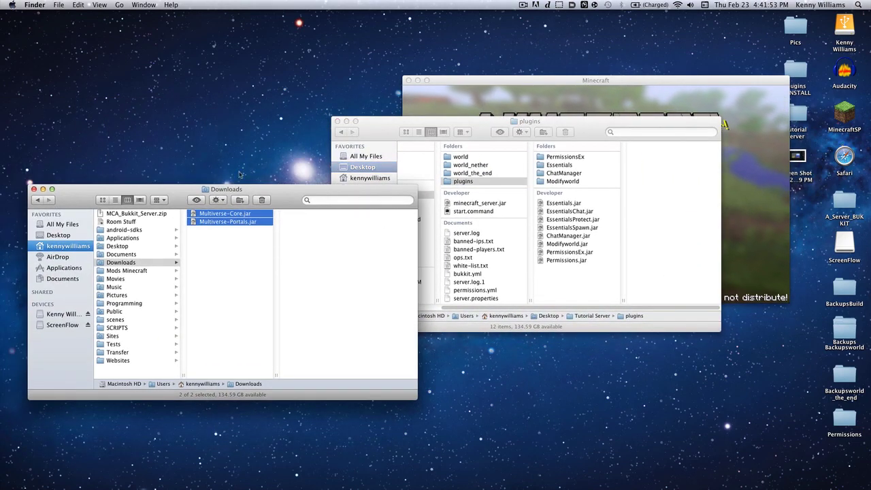
drag(579, 135, 620, 152)
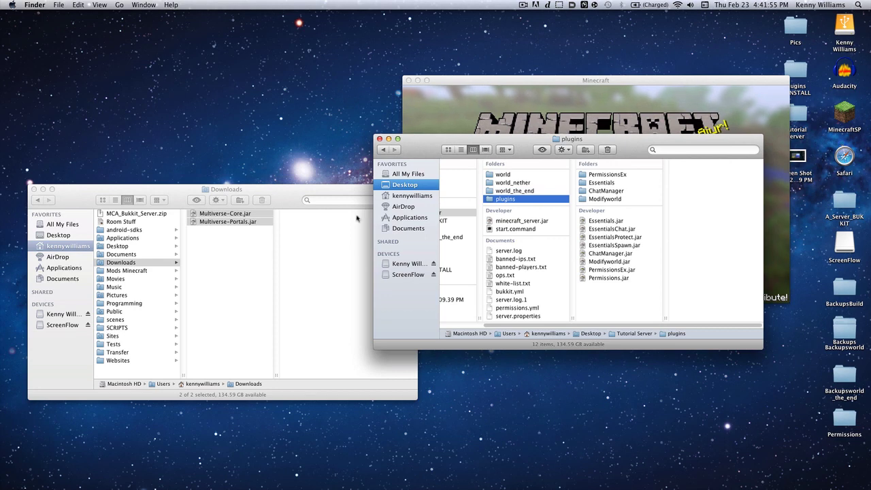
drag(220, 225, 499, 202)
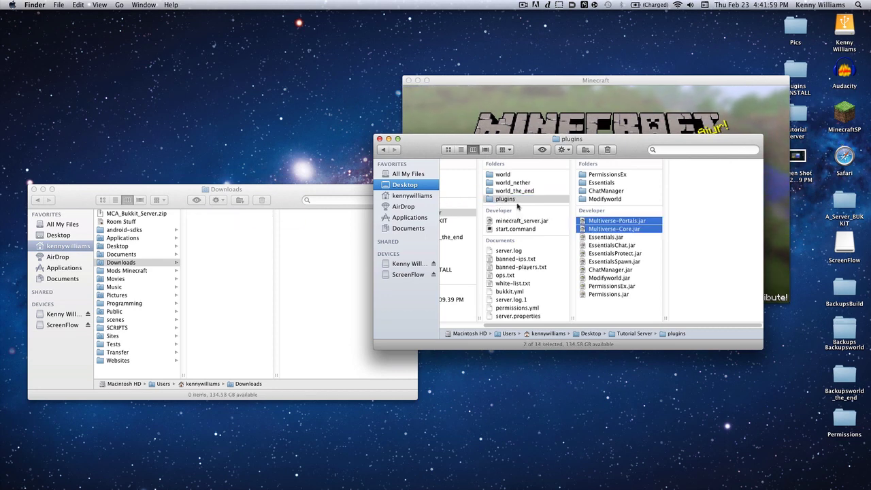
Start the Minecraft server with start.command from the Tutorial Server folder, close the old terminal session and arrange the windows.
click(607, 314)
click(516, 230)
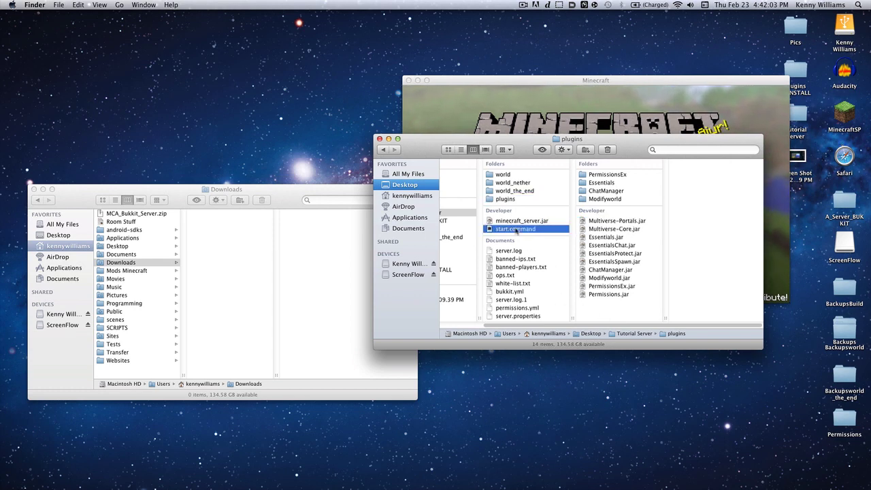
double_click(515, 230)
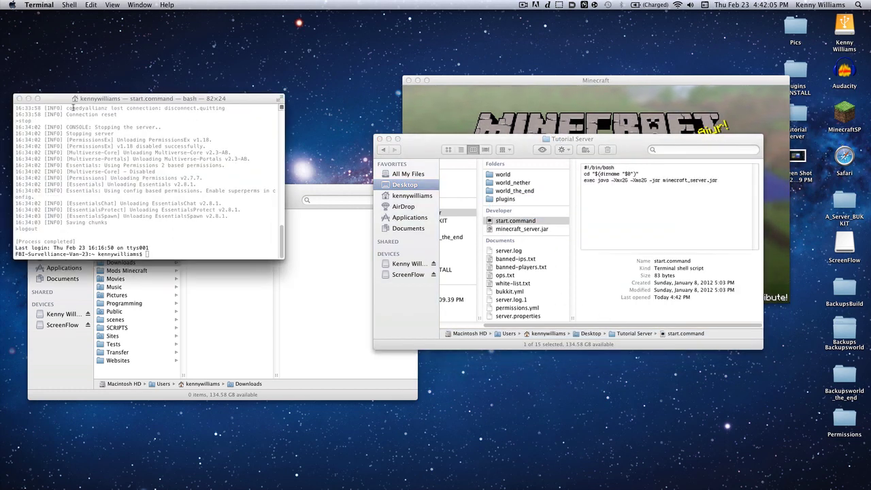
click(19, 100)
drag(393, 166, 56, 271)
Switch to Minecraft and join the LocalHost server from the multiplayer list.
drag(626, 80, 594, 84)
click(604, 218)
scroll(633, 194, down, 5)
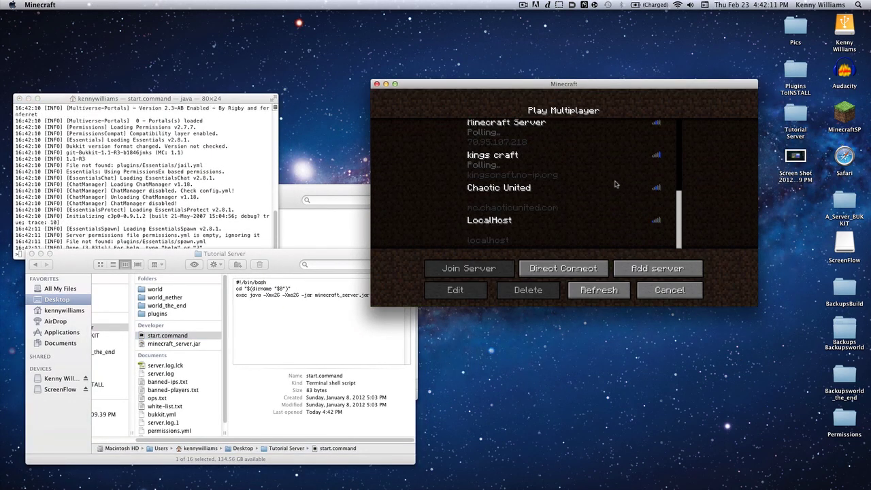
double_click(552, 235)
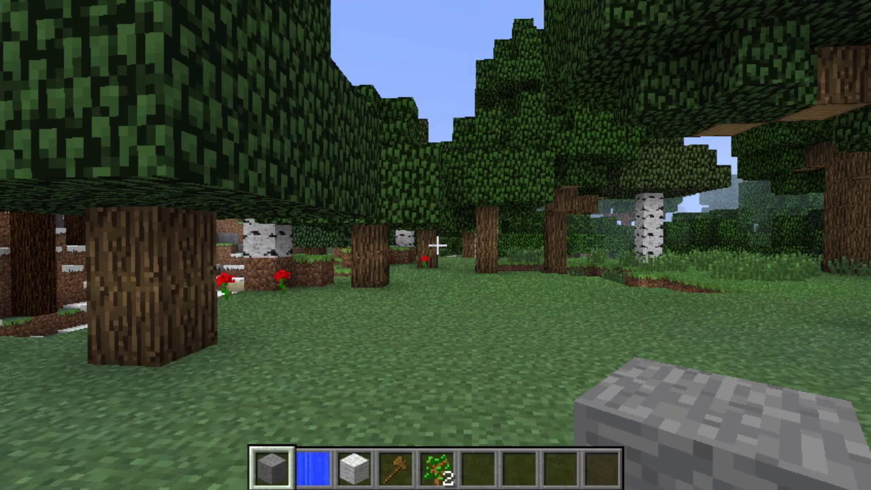
key(w)
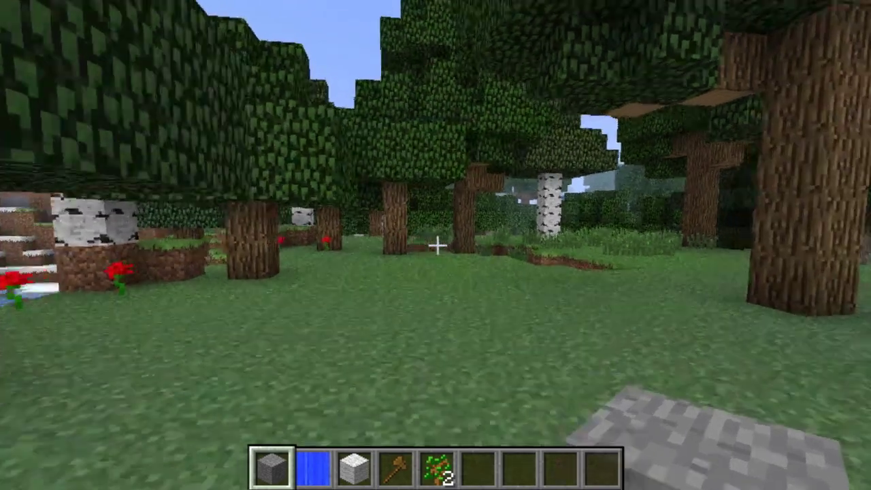
key(a)
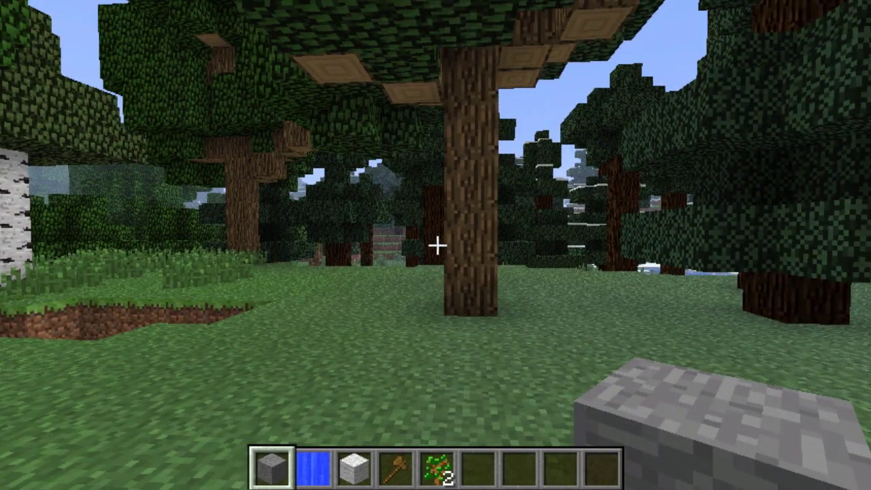
Create a new world named Build with the normal environment using the chat command /mvc Build normal.
text(t/mv create)
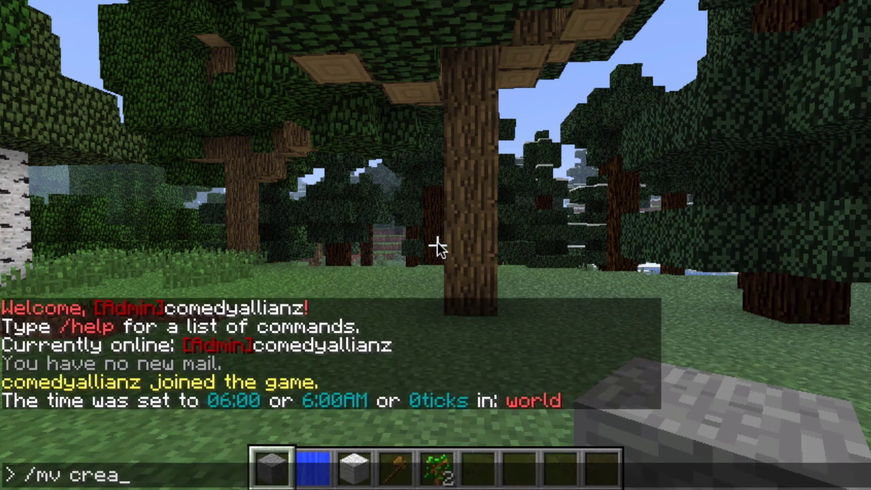
key(BackSpace)
key(BackSpace)
key(BackSpace)
key(BackSpace)
key(BackSpace)
key(BackSpace)
key(BackSpace)
text(vc)
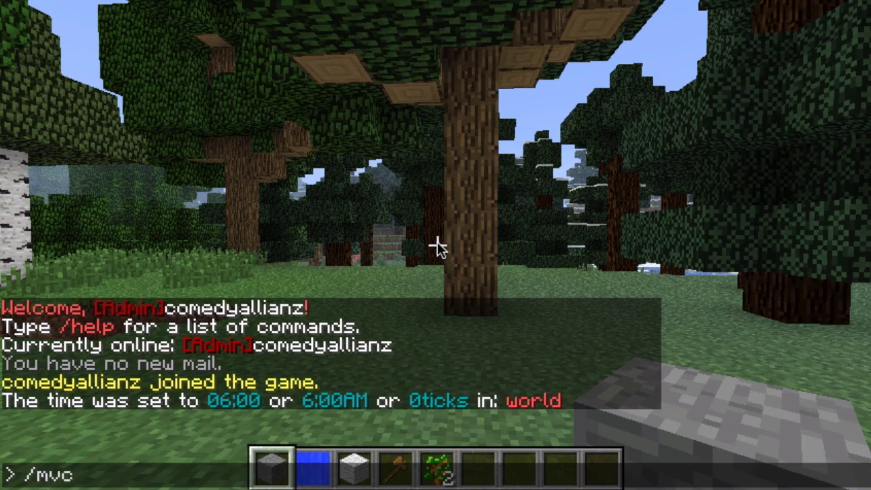
text( Build)
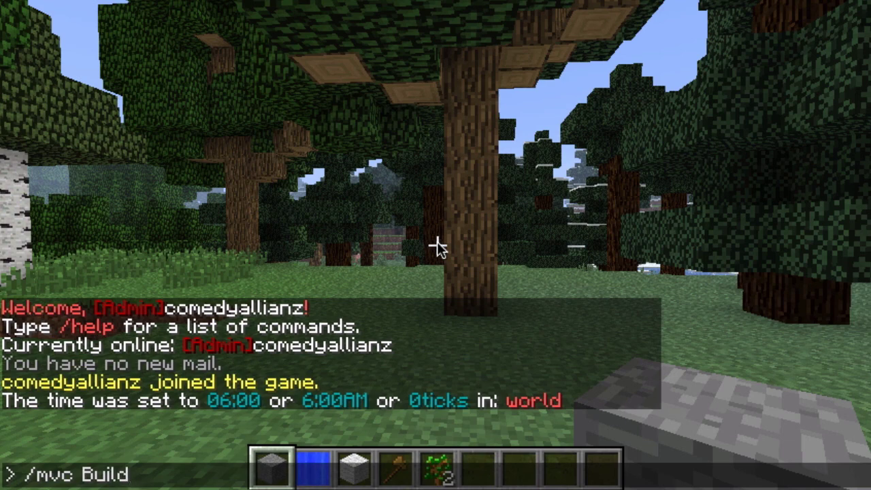
text( normal)
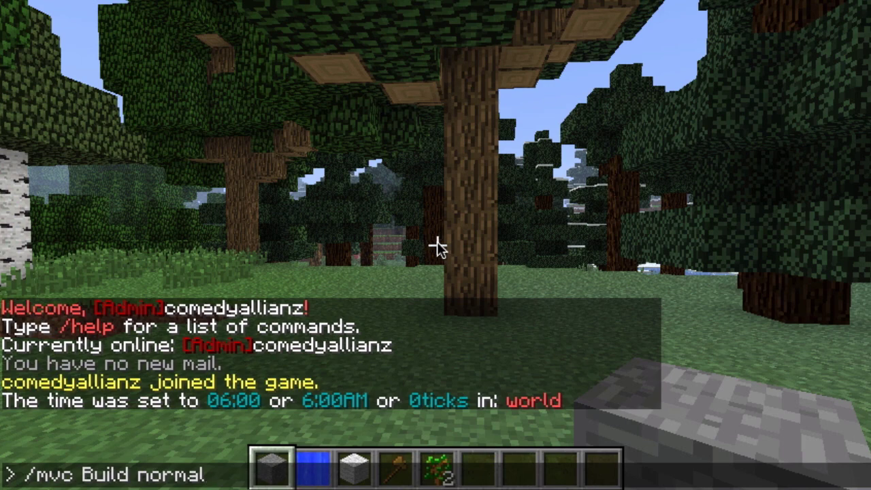
key(Return)
key(e)
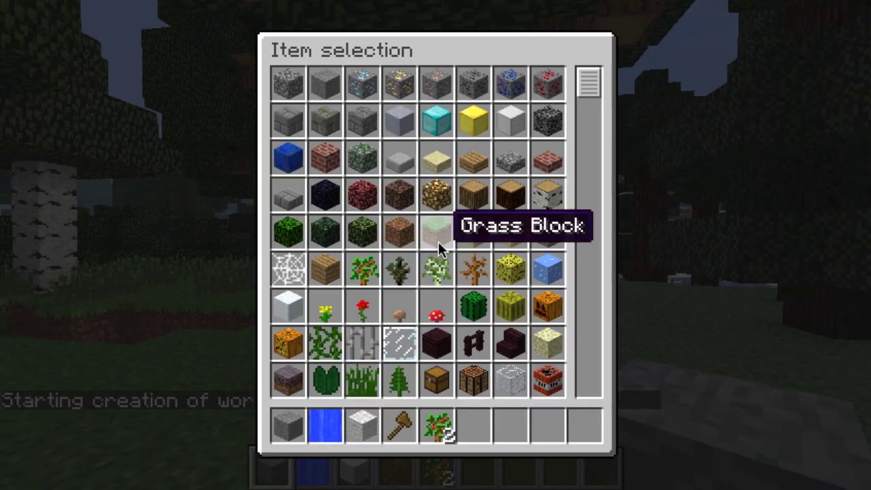
key(e)
Check the world generation progress in the server console and inspect the Build and world folders in Tutorial Server.
key(t)
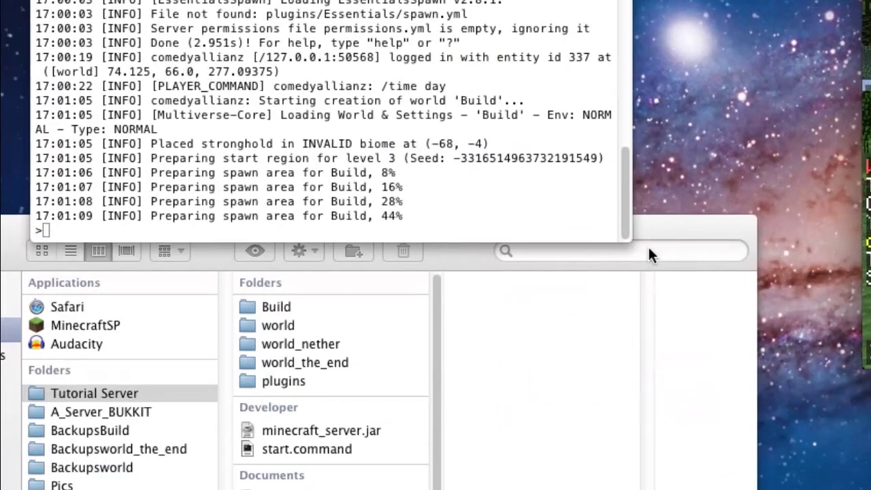
click(662, 228)
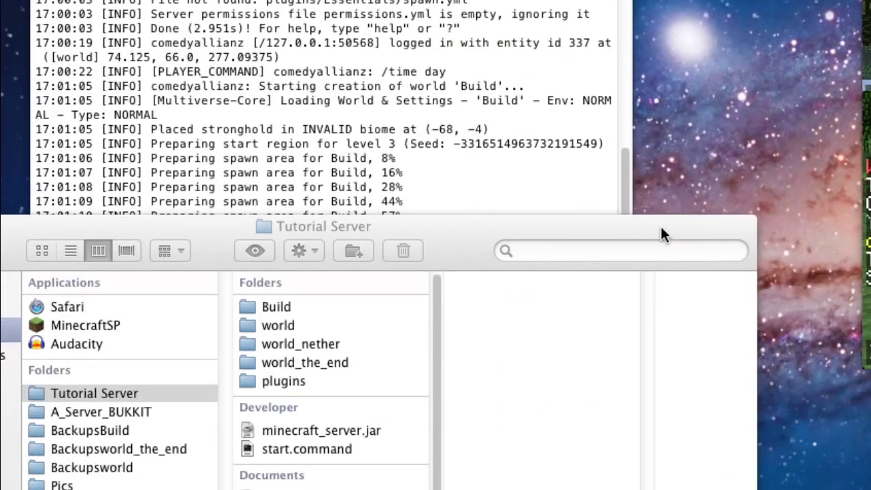
click(346, 115)
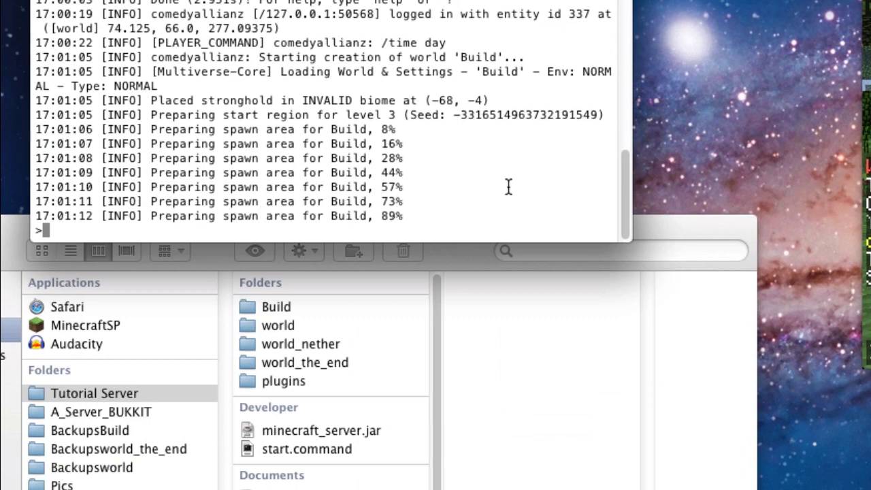
click(679, 227)
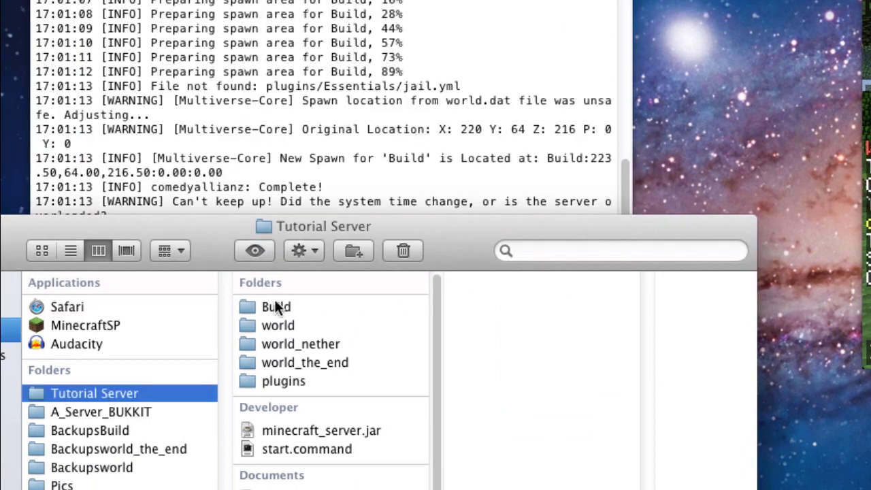
click(286, 306)
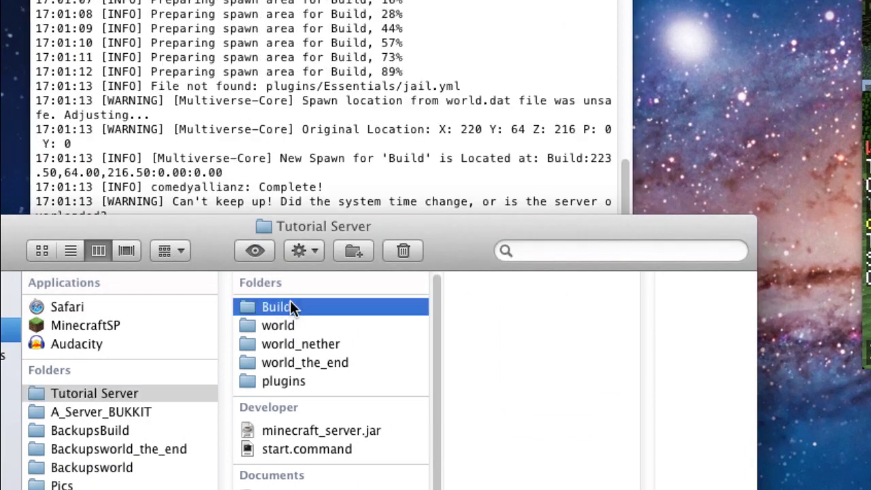
click(373, 329)
click(447, 117)
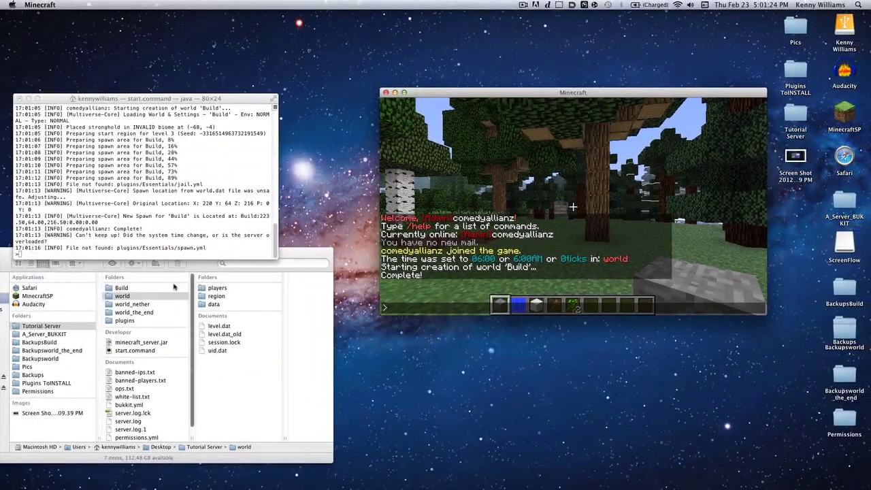
click(15, 319)
click(134, 291)
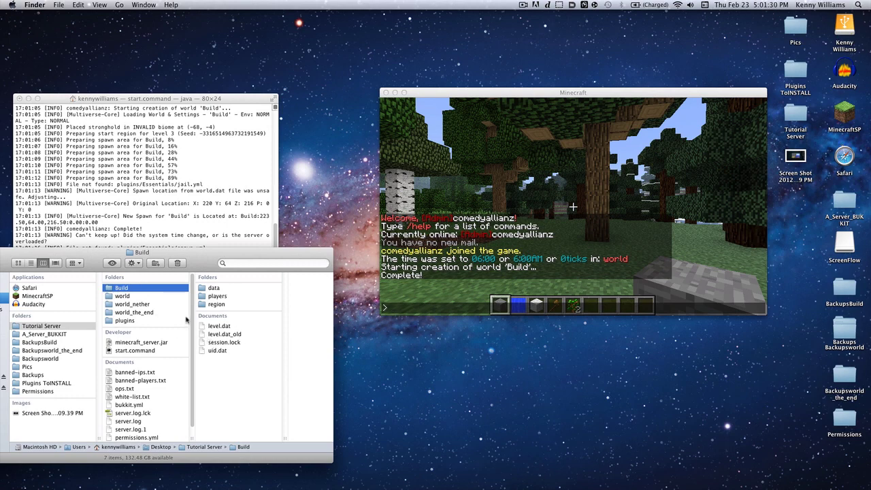
Move the single-player world folder listed just above region from the Minecraft saves folder into the Tutorial Server folder.
drag(200, 256, 262, 254)
drag(0, 75, 668, 74)
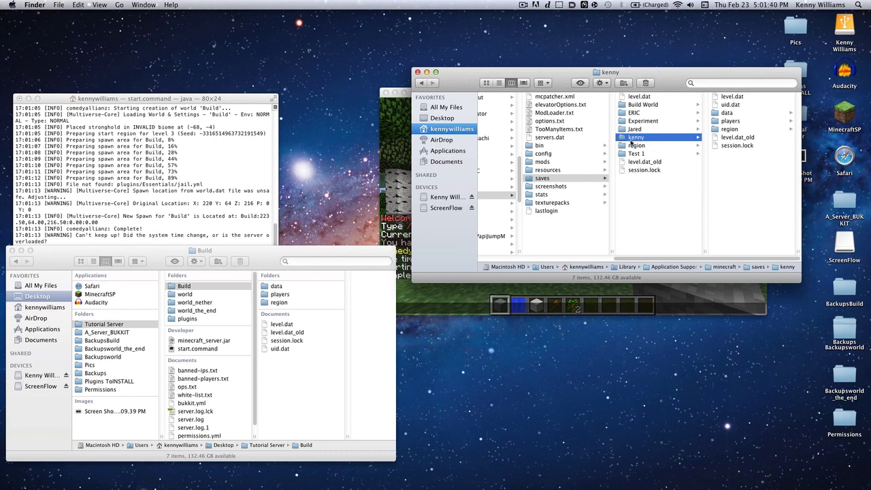
drag(641, 140, 102, 326)
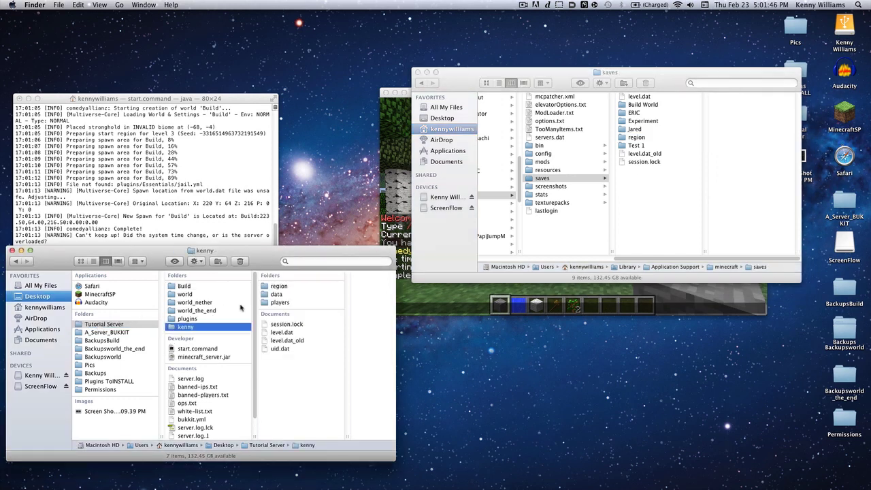
Shut down the server with the console command stop and restart it with start.command.
click(151, 203)
text(st)
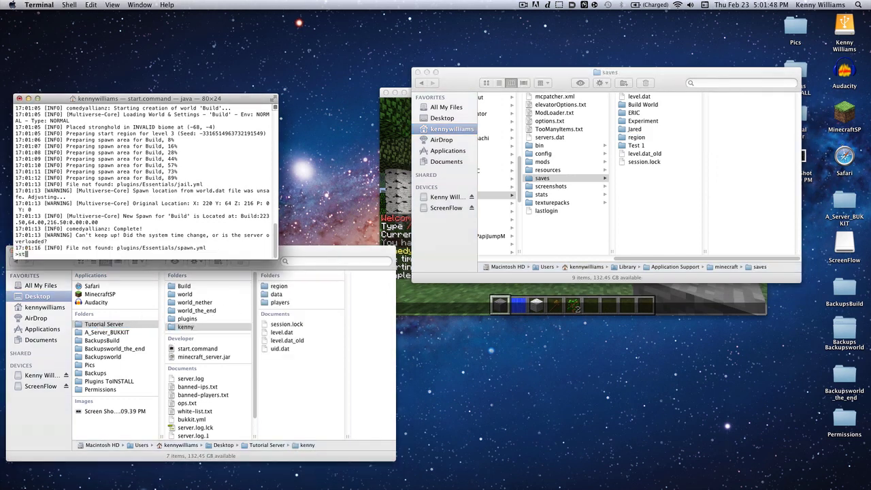
text(op)
key(Return)
click(346, 253)
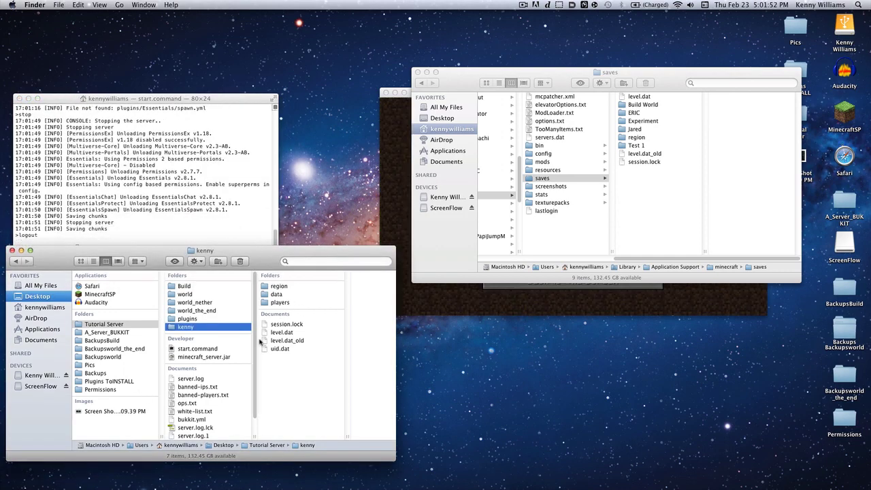
double_click(198, 348)
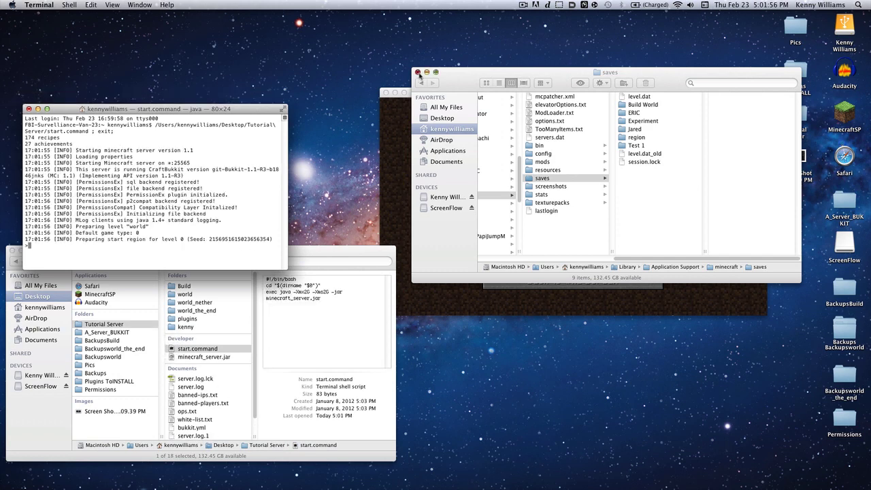
Close the Minecraft saves folder window and join the LocalHost server from Minecraft's multiplayer server list.
click(417, 71)
click(604, 150)
click(619, 280)
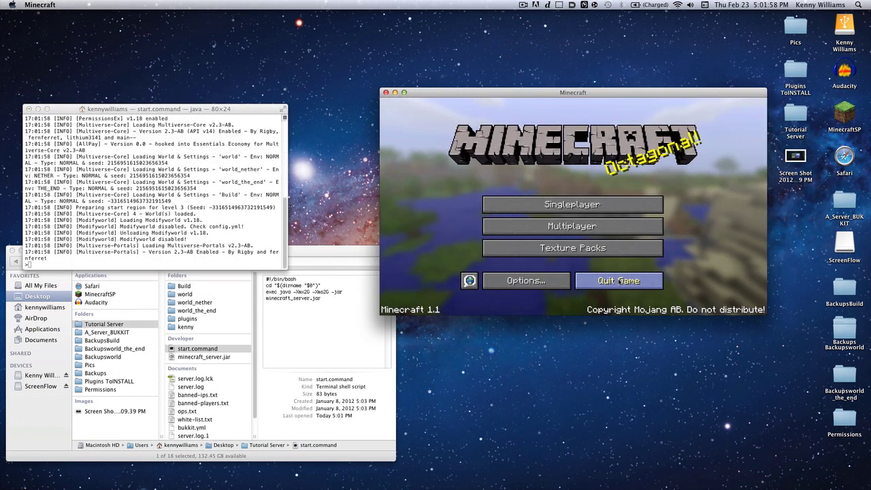
click(572, 226)
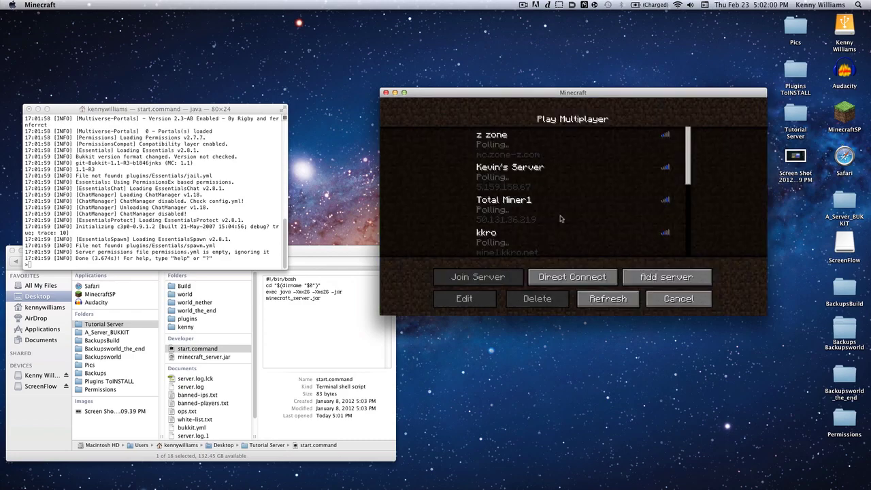
scroll(588, 233, down, 5)
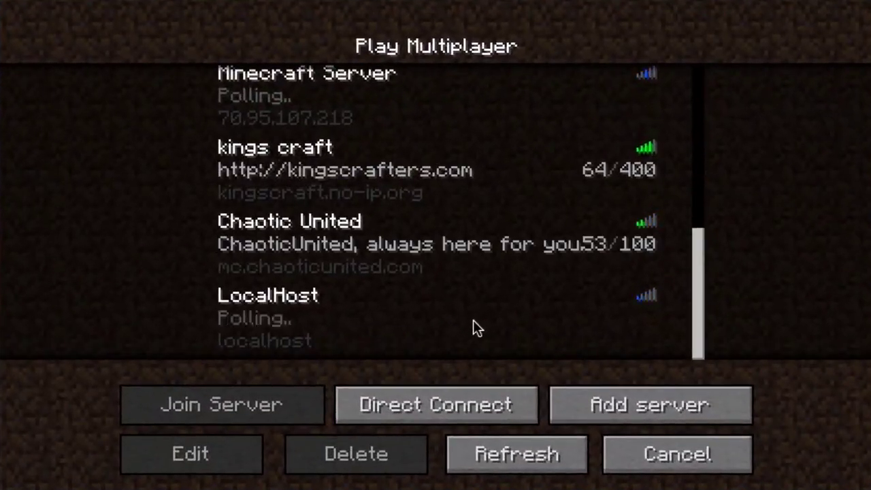
double_click(490, 294)
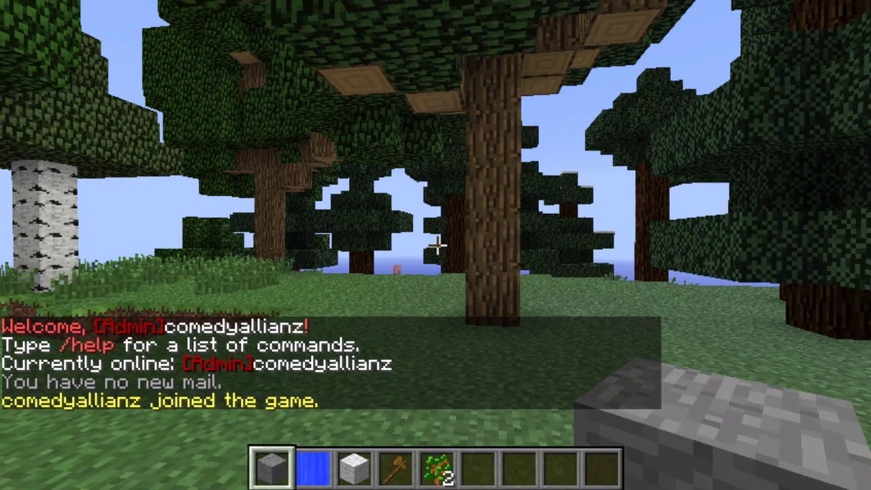
Import the single-player world copied into the server folder with the normal environment, using the chat command /mv import.
key(w)
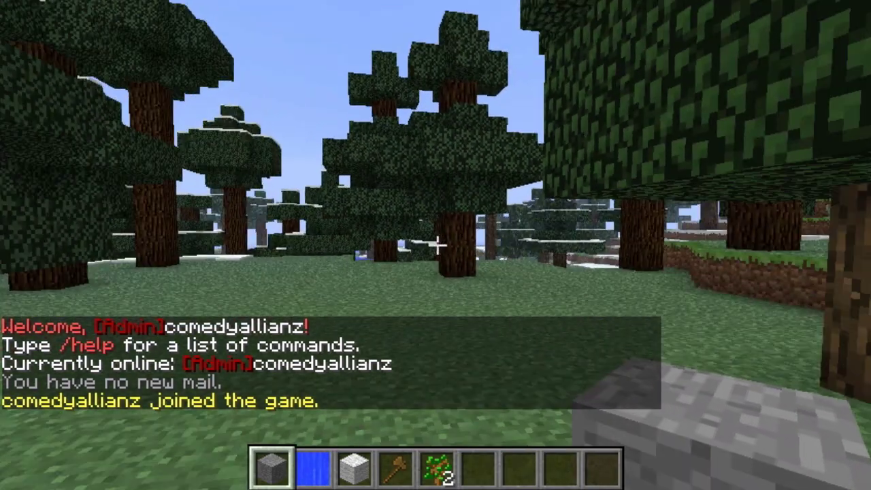
text(t)
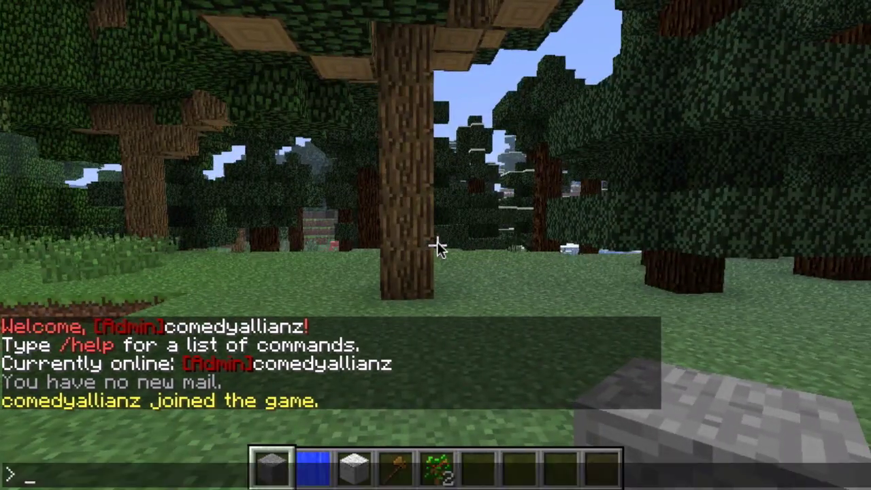
text(/mv import)
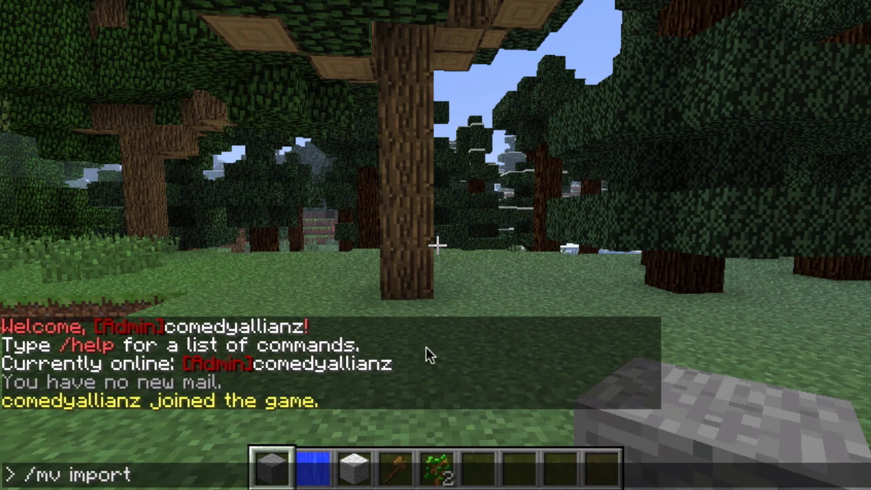
text( kenny)
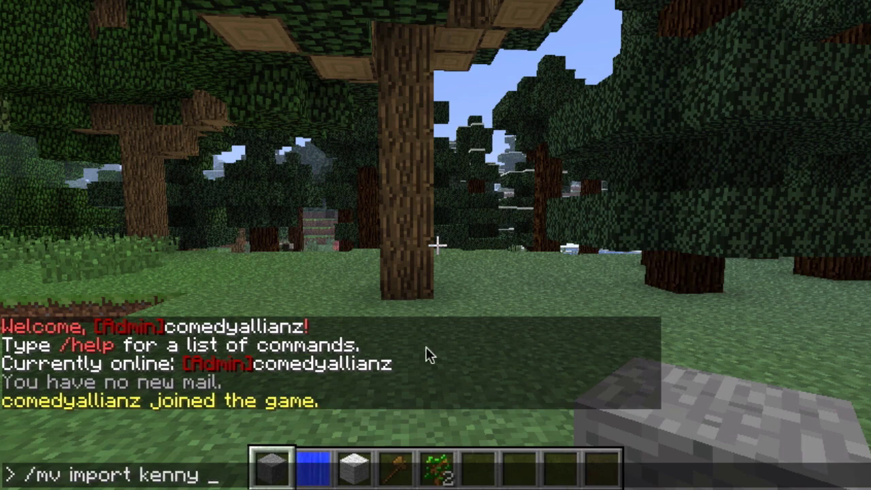
text( normal)
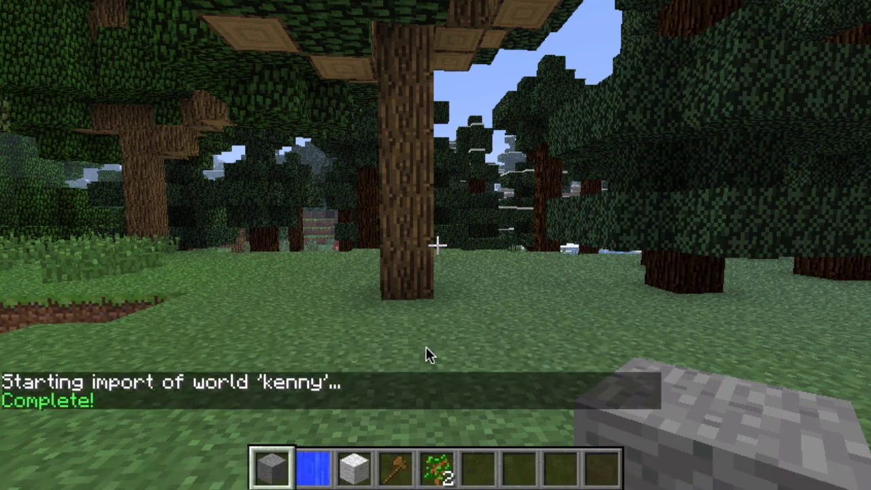
click(426, 346)
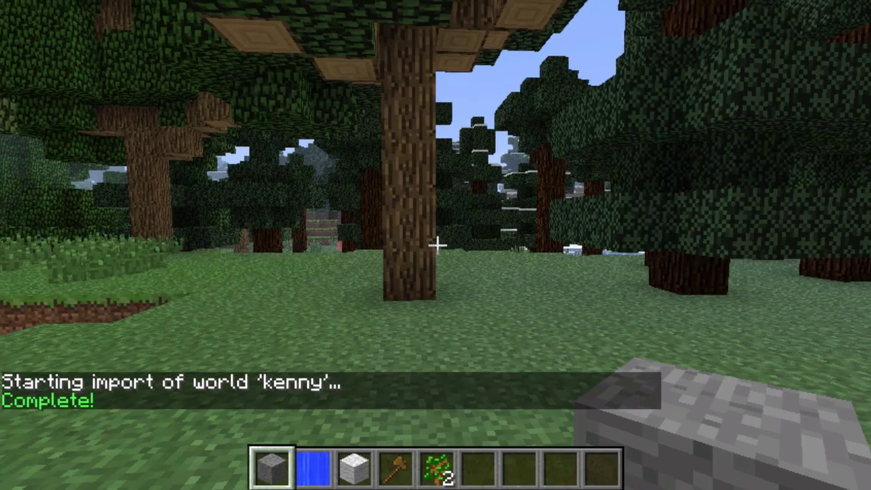
key(w)
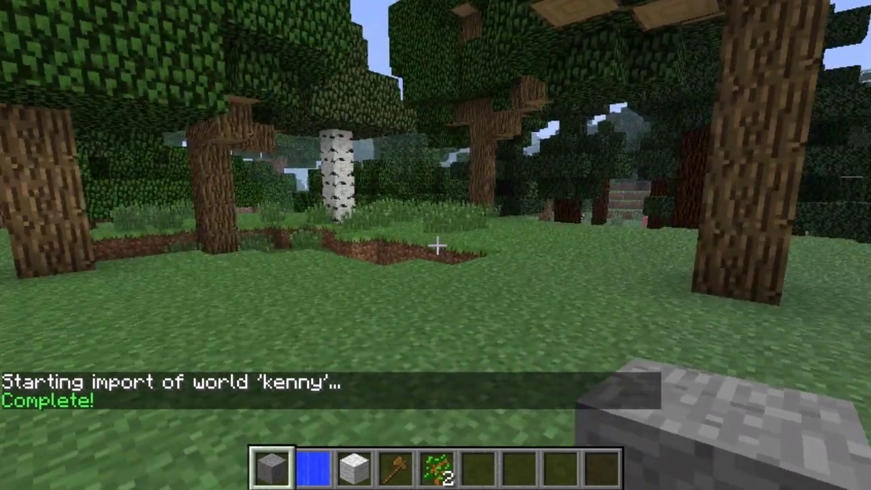
key(w)
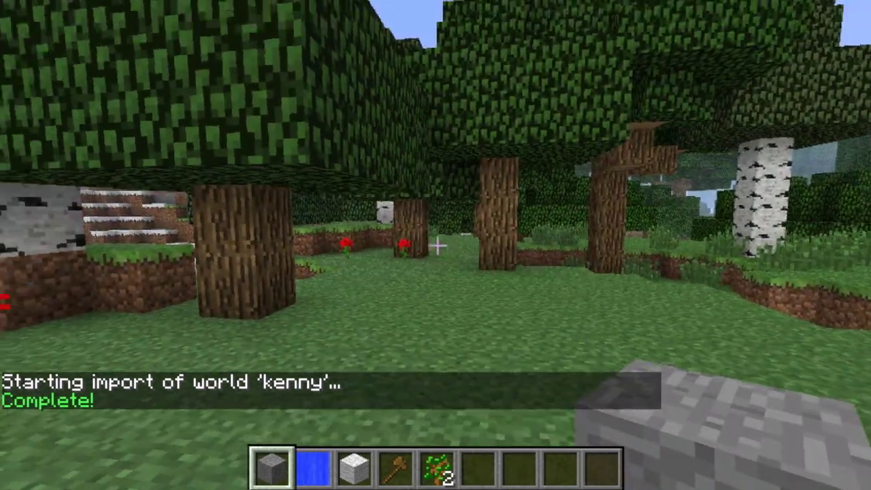
key(w)
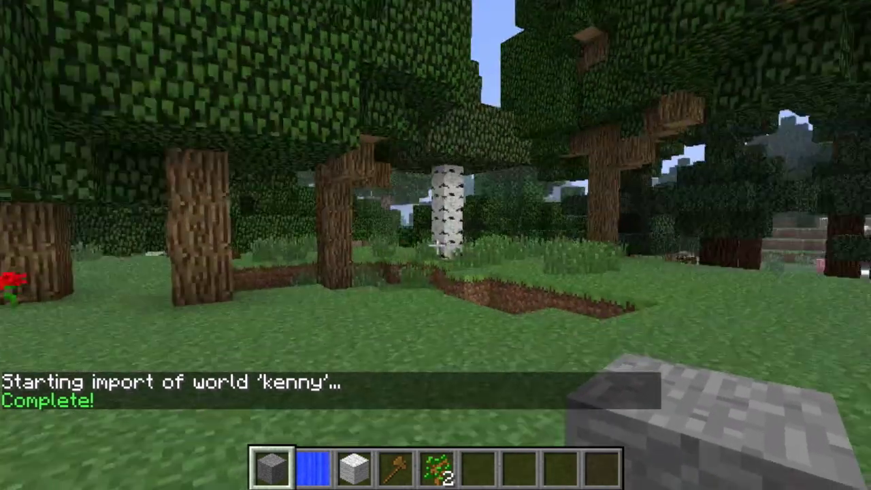
key(w)
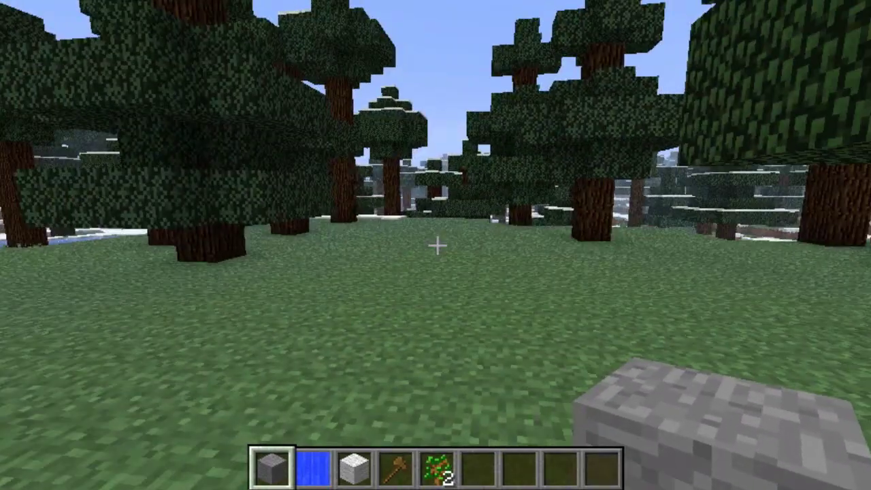
key(w)
key(w)
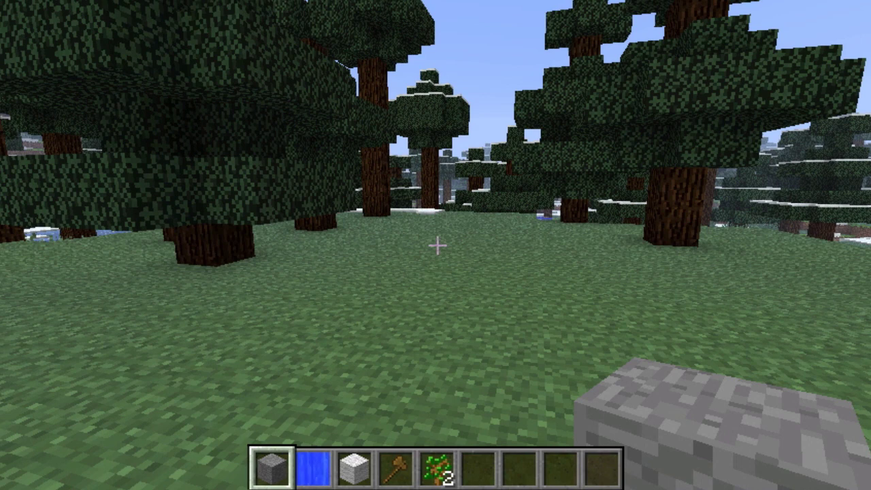
Teleport to the imported single-player world with the chat command /mvtp and look around its terrain.
key(t)
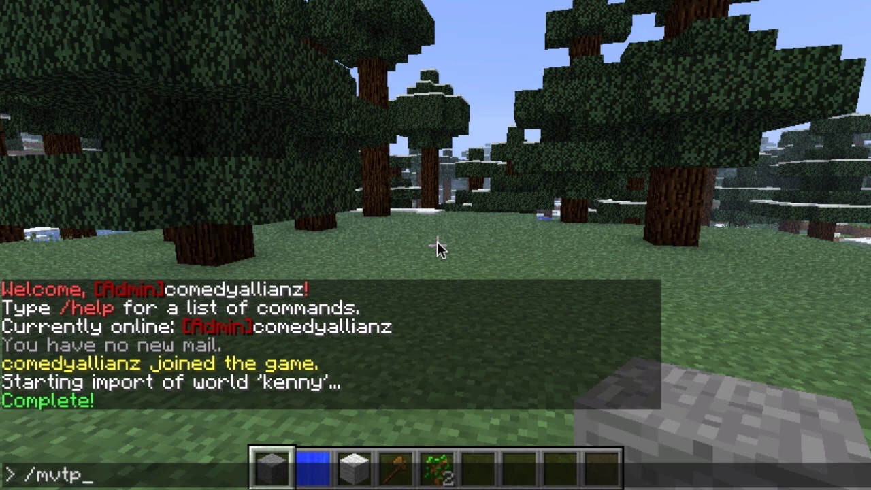
text(/mvtp kenny)
key(Return)
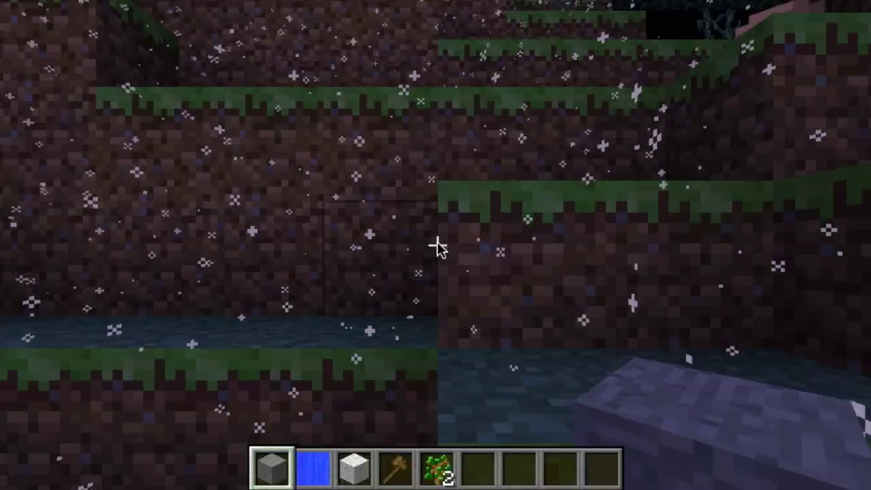
key(w)
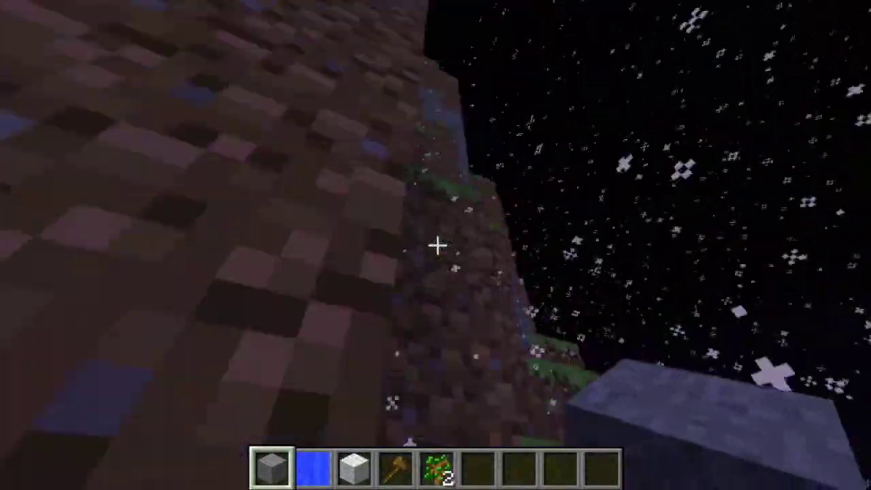
Teleport to the Build world with the chat command /mvtp Build.
text(t/mv)
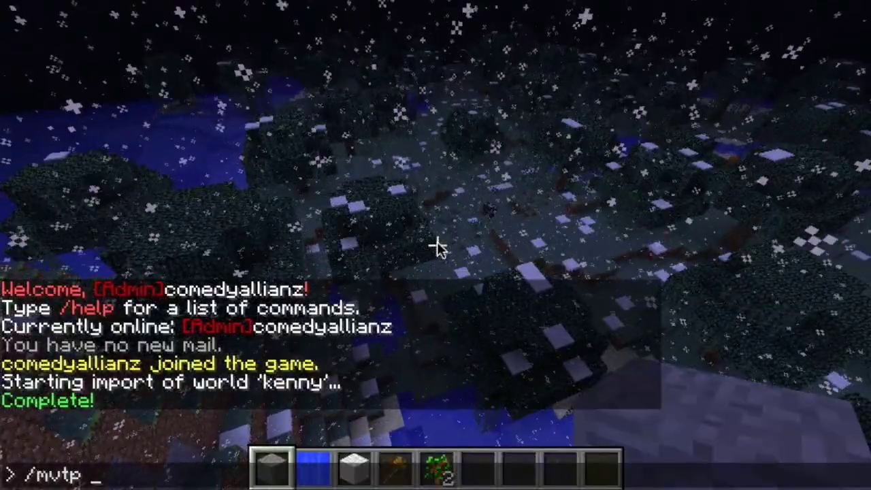
text(tp Buil)
key(Return)
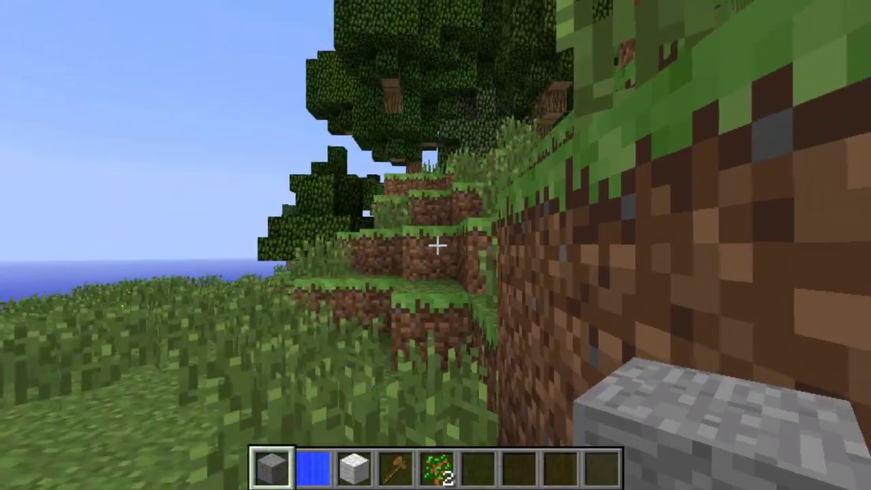